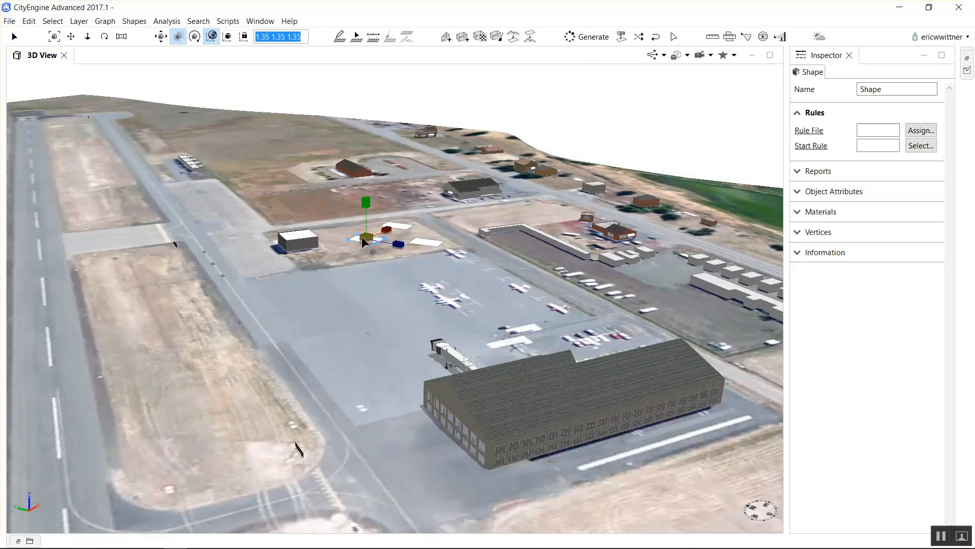
# Step: Assign StorageTank.rpk from the Potential folder to the selected footprint shape
pyautogui.click(920, 130)
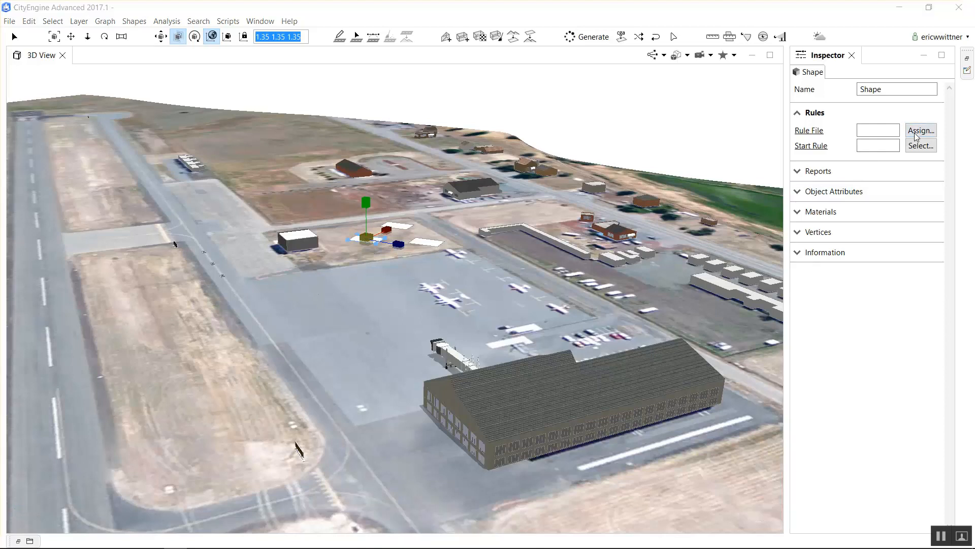
pyautogui.click(542, 328)
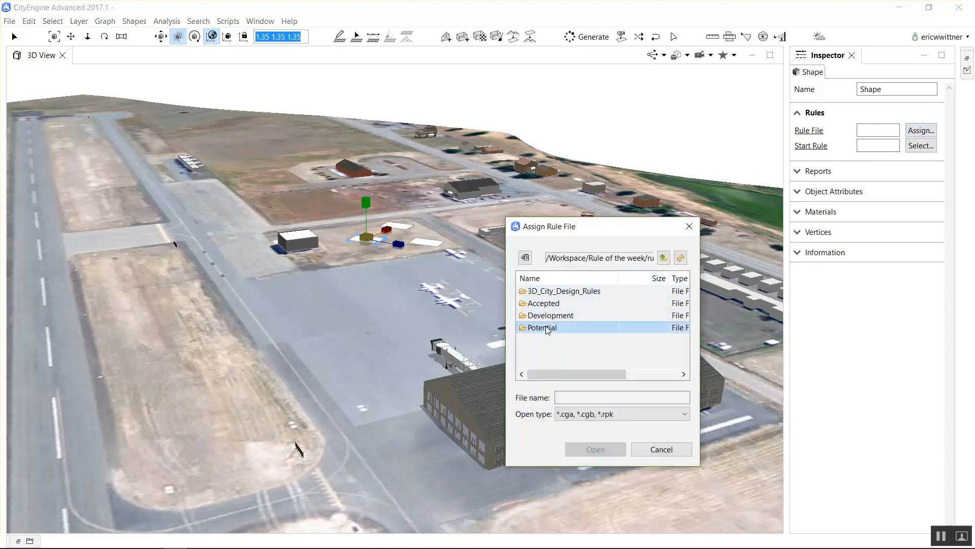
pyautogui.doubleClick(546, 329)
pyautogui.moveTo(683, 289); pyautogui.dragTo(681, 358)
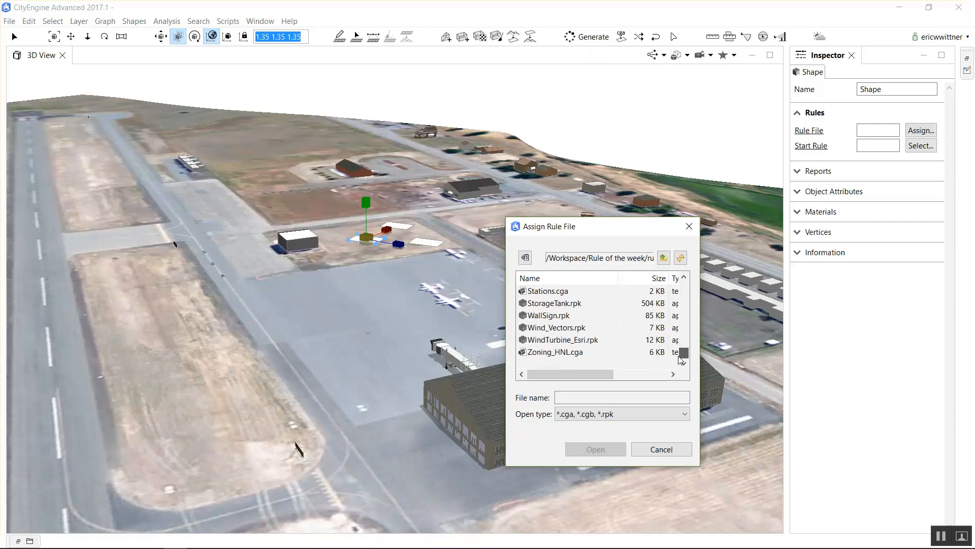
pyautogui.click(554, 304)
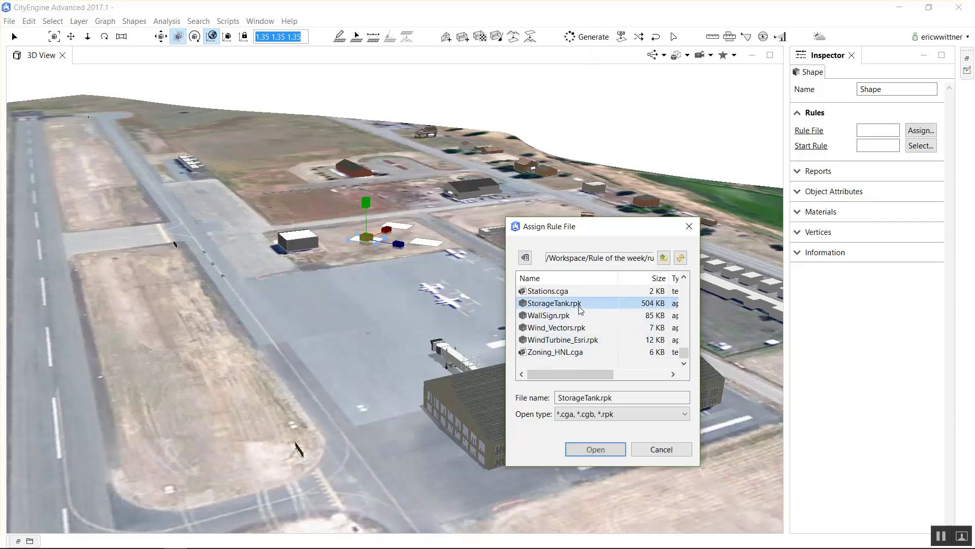
pyautogui.click(595, 450)
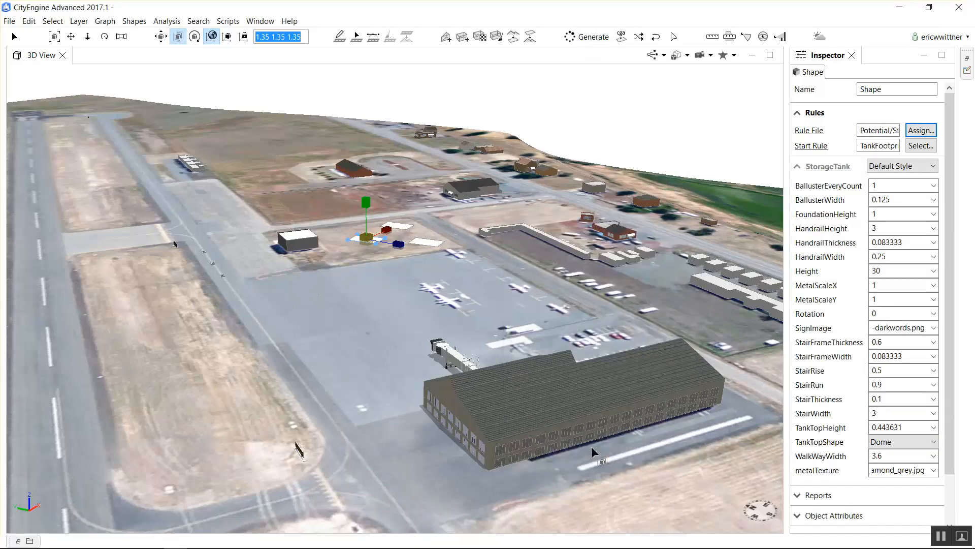
# Step: Generate the storage tank model on the selected footprint
pyautogui.click(592, 37)
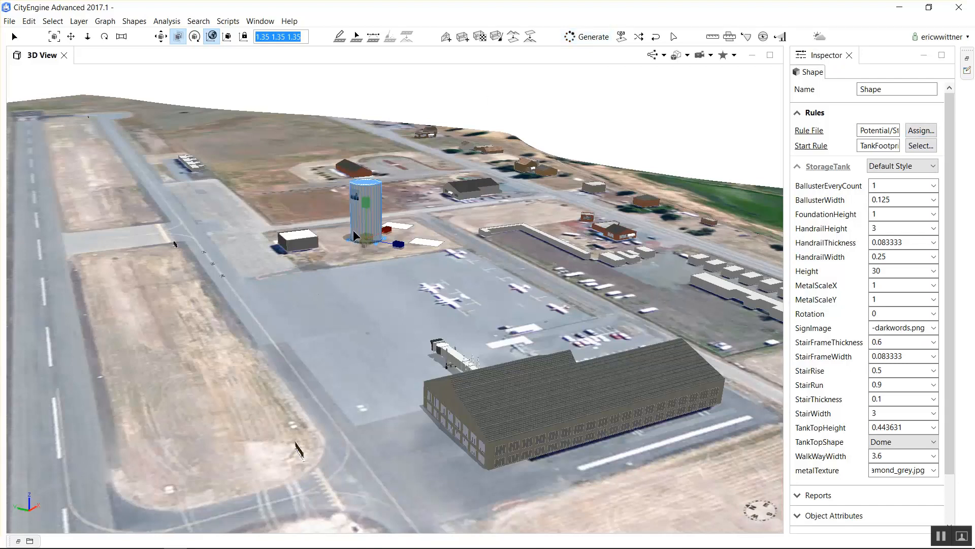
pyautogui.scroll(5, 352, 230)
pyautogui.scroll(5, 353, 230)
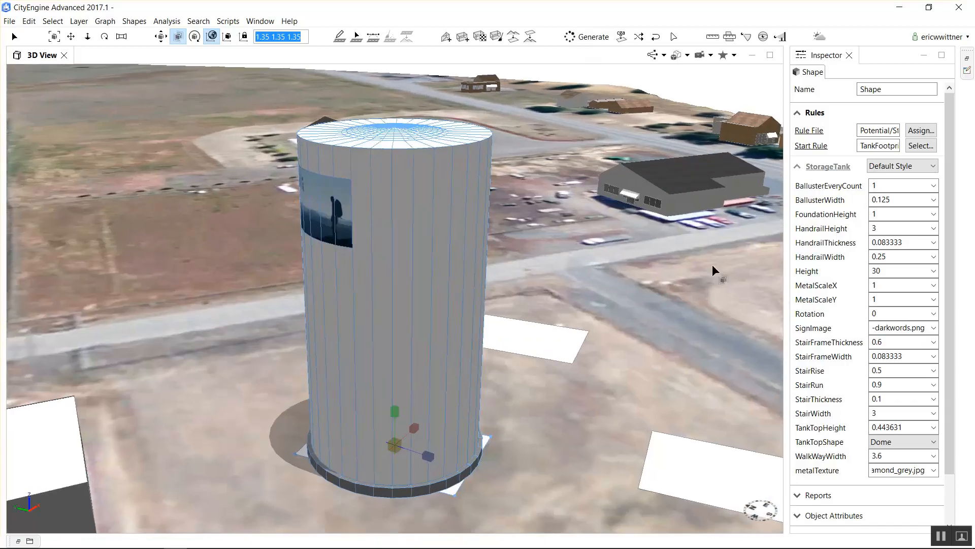
# Step: Set the tank Height to 10 and slightly rescale its footprint with the gizmo
pyautogui.doubleClick(876, 271)
pyautogui.write('10')
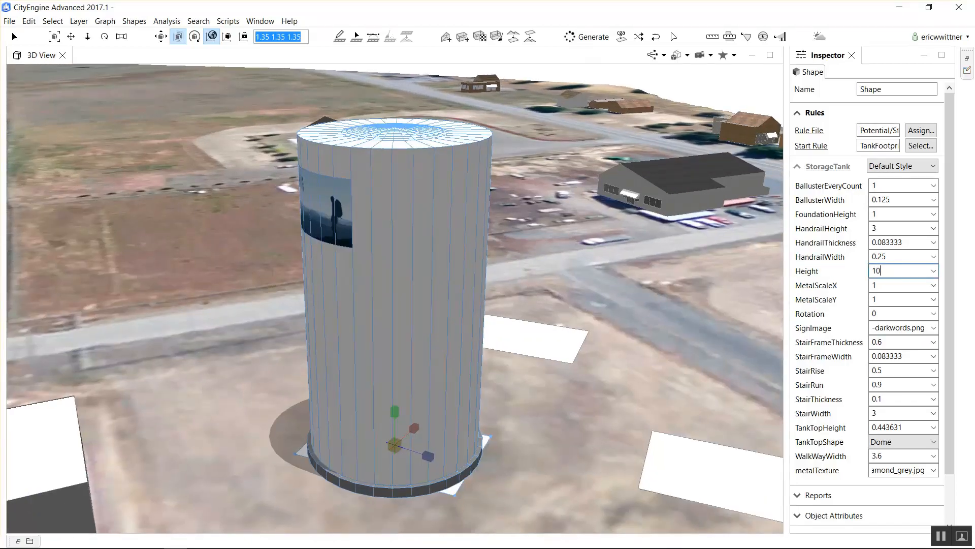
pyautogui.press('Return')
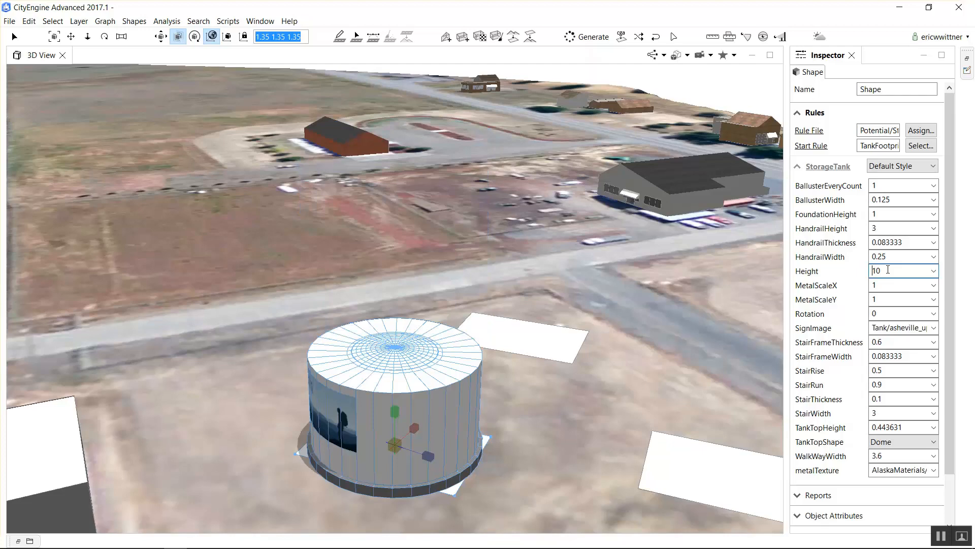
pyautogui.click(531, 451)
pyautogui.moveTo(390, 453); pyautogui.dragTo(406, 454)
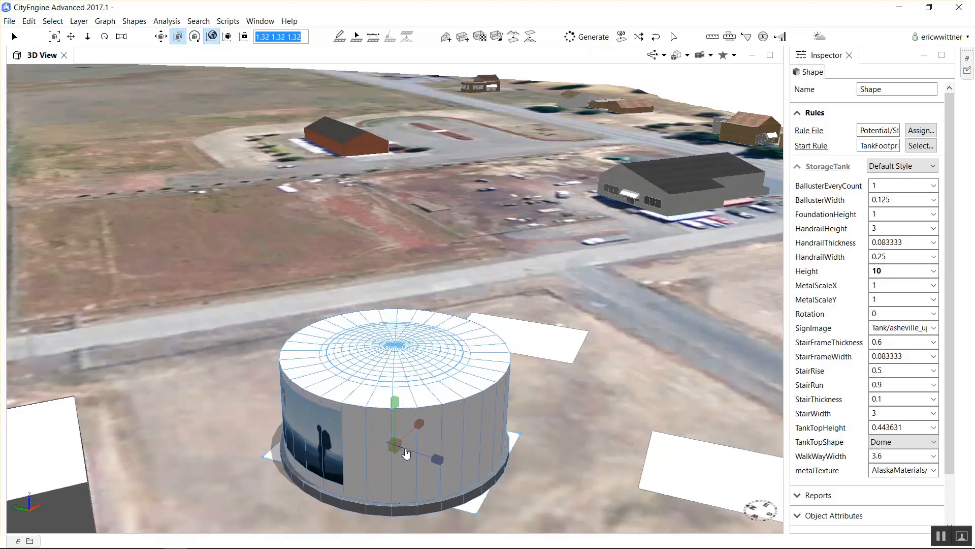
# Step: Set StairWidth to 0.1 and TankTopHeight to 4
pyautogui.click(899, 413)
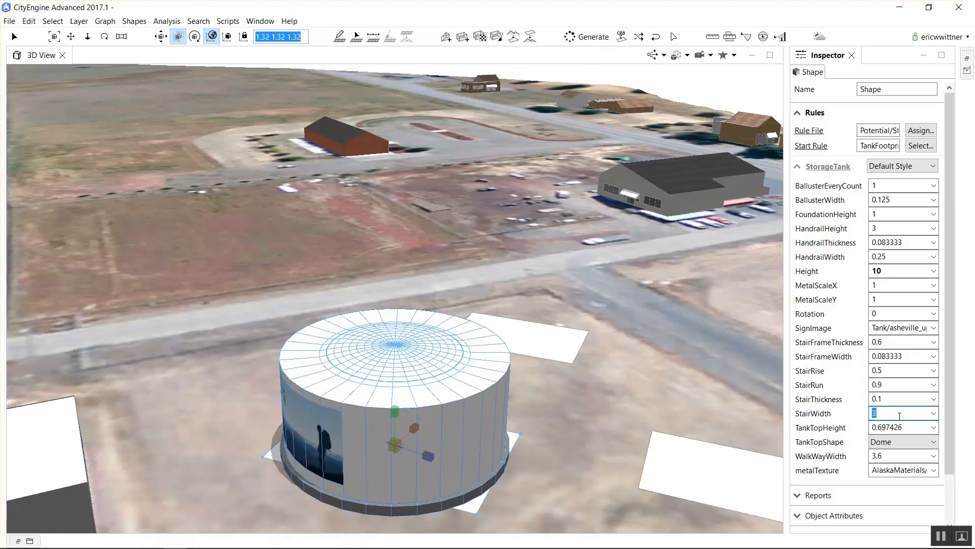
pyautogui.write('0.1')
pyautogui.press('Return')
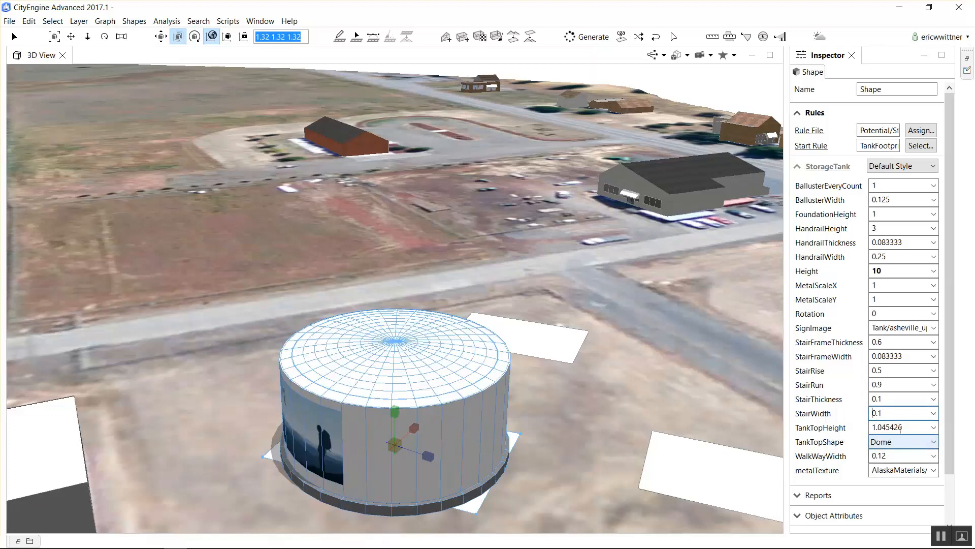
pyautogui.doubleClick(900, 427)
pyautogui.write('4')
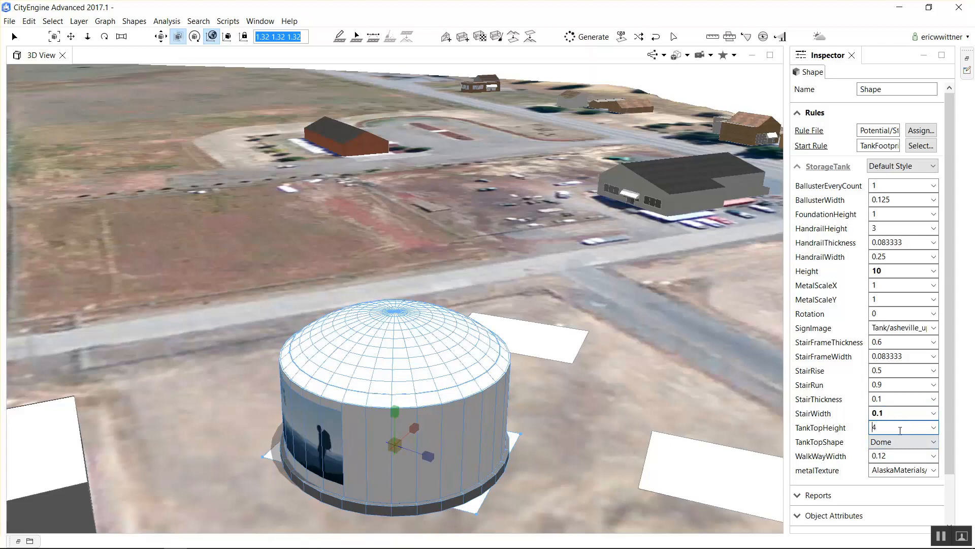
pyautogui.click(539, 336)
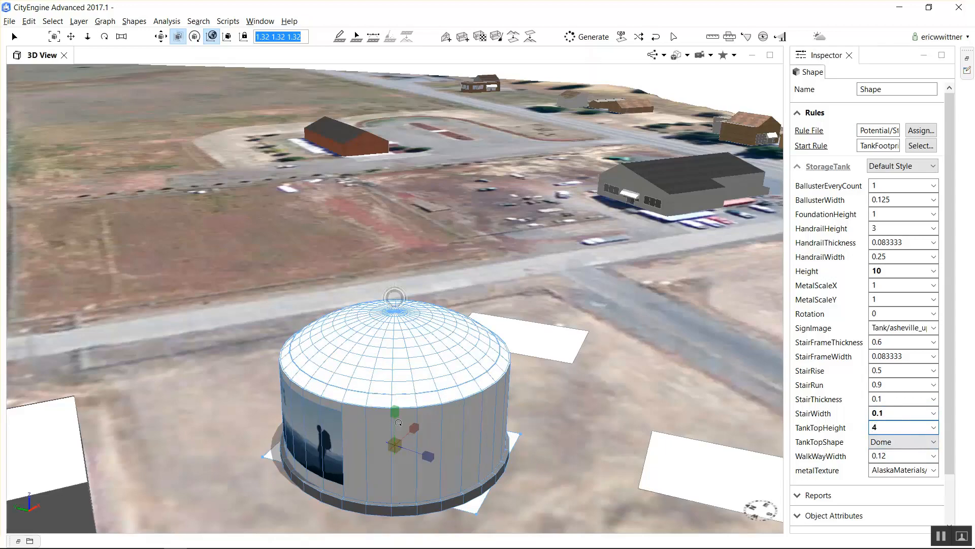
# Step: Change TankTopShape to Cone after orbiting to view the tank's sign
pyautogui.keyDown('alt'); pyautogui.moveTo(404, 427); pyautogui.dragTo(528, 432); pyautogui.keyUp('alt')
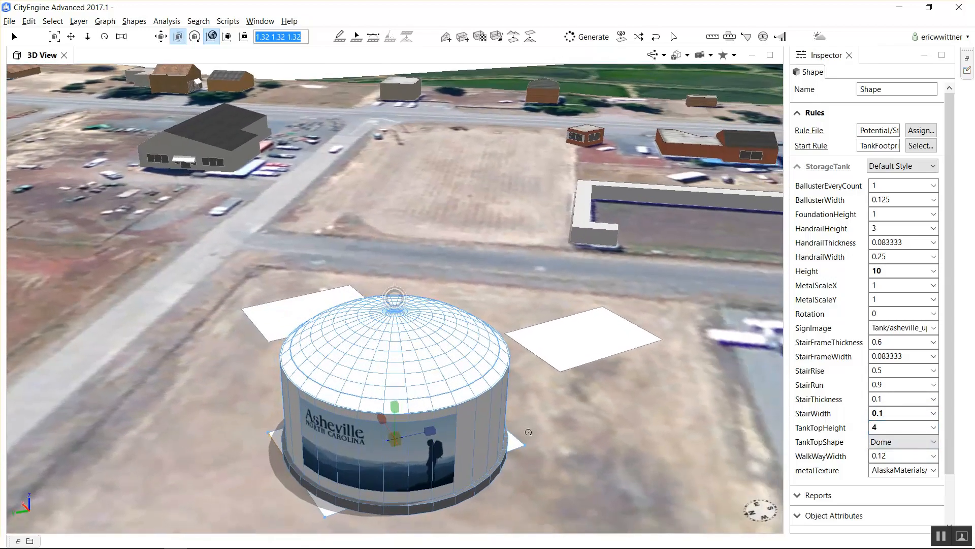
pyautogui.click(904, 442)
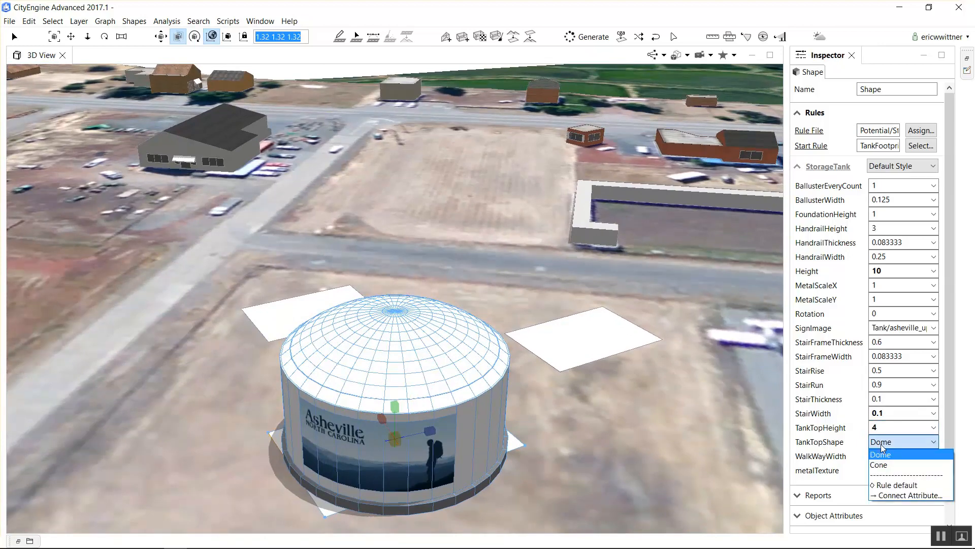
pyautogui.click(881, 464)
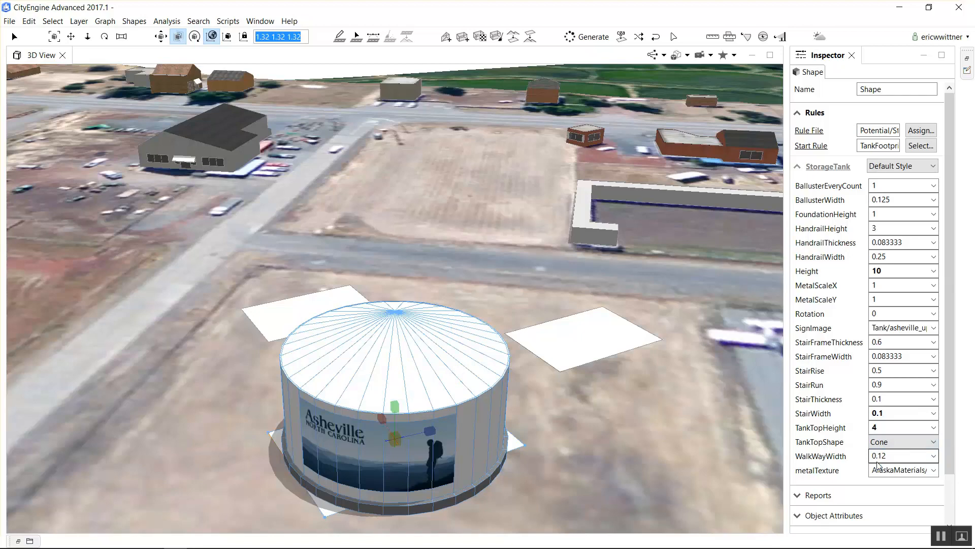
# Step: Select the two empty footprints and generate storage tanks on both
pyautogui.click(590, 339)
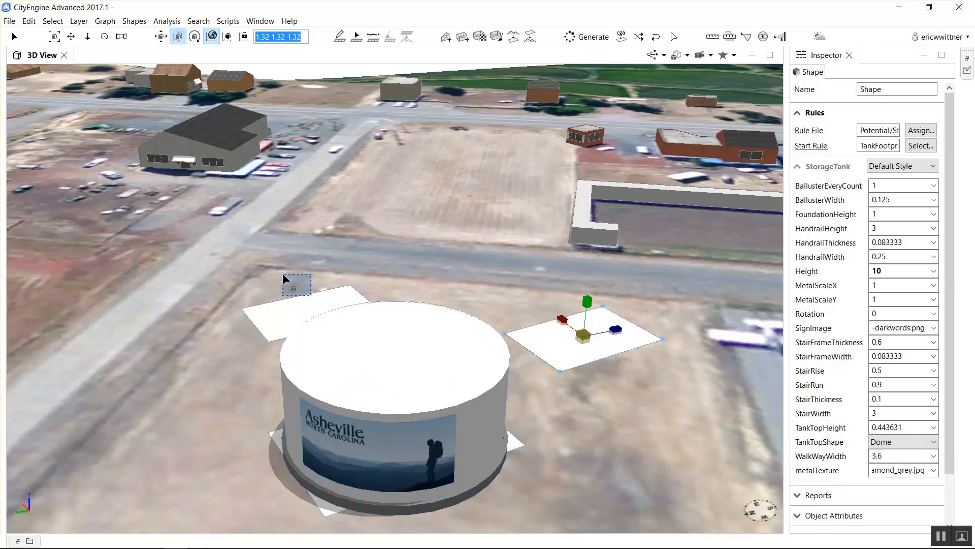
pyautogui.keyDown('shift'); pyautogui.click(294, 284); pyautogui.keyUp('shift')
pyautogui.click(592, 36)
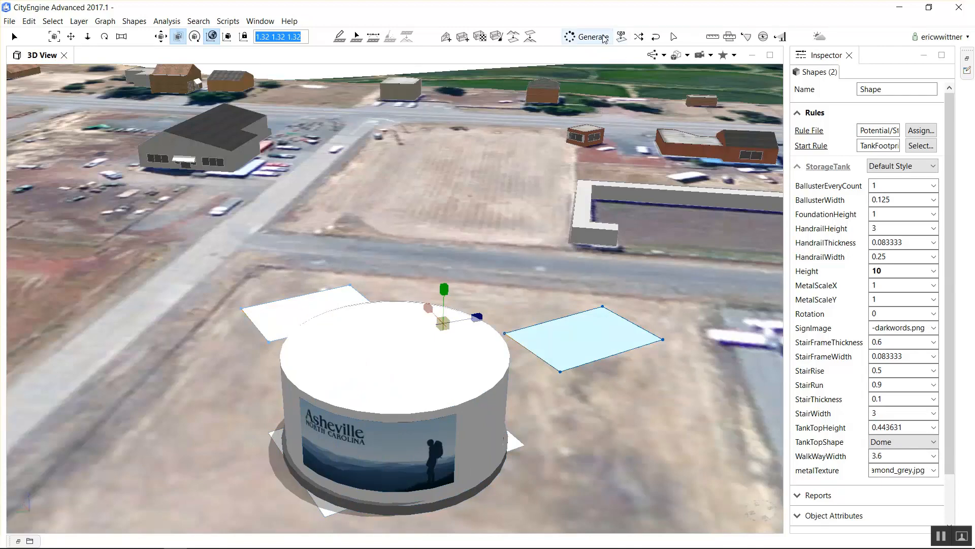
pyautogui.click(734, 56)
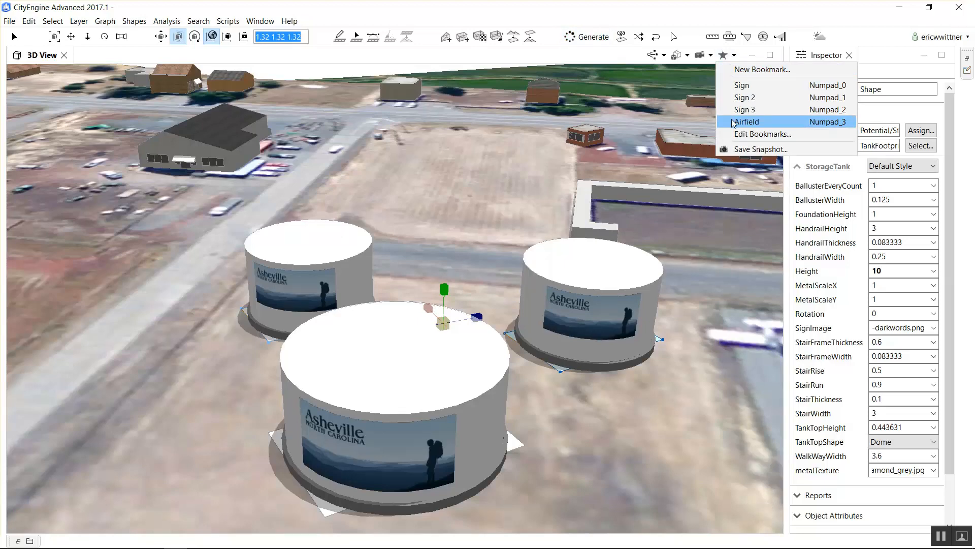
# Step: Jump to the Airfield bookmark and clear the footprint selection
pyautogui.click(747, 122)
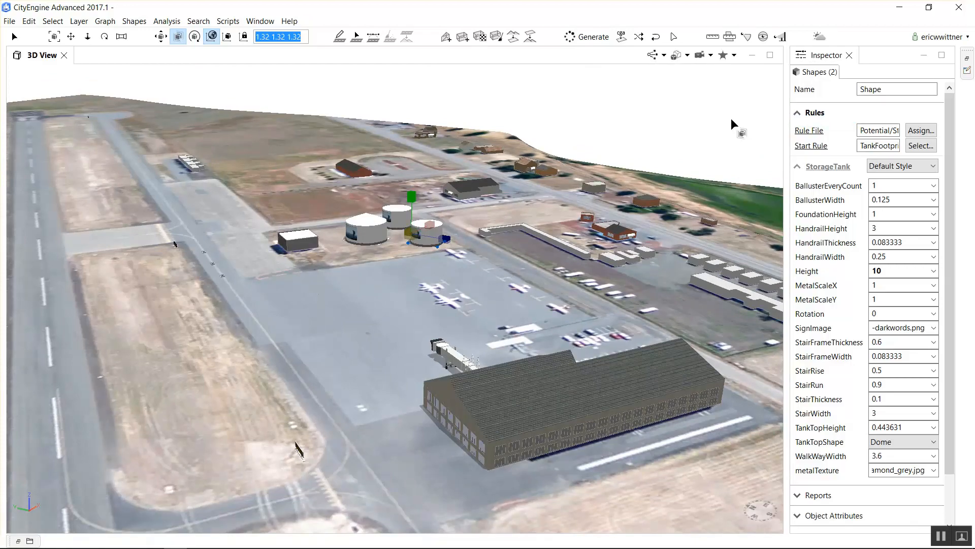
pyautogui.click(599, 118)
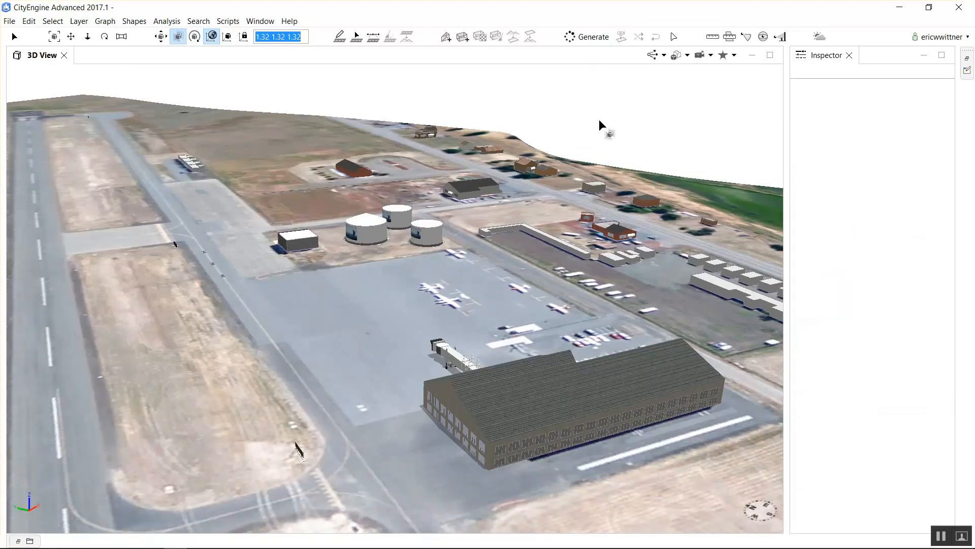